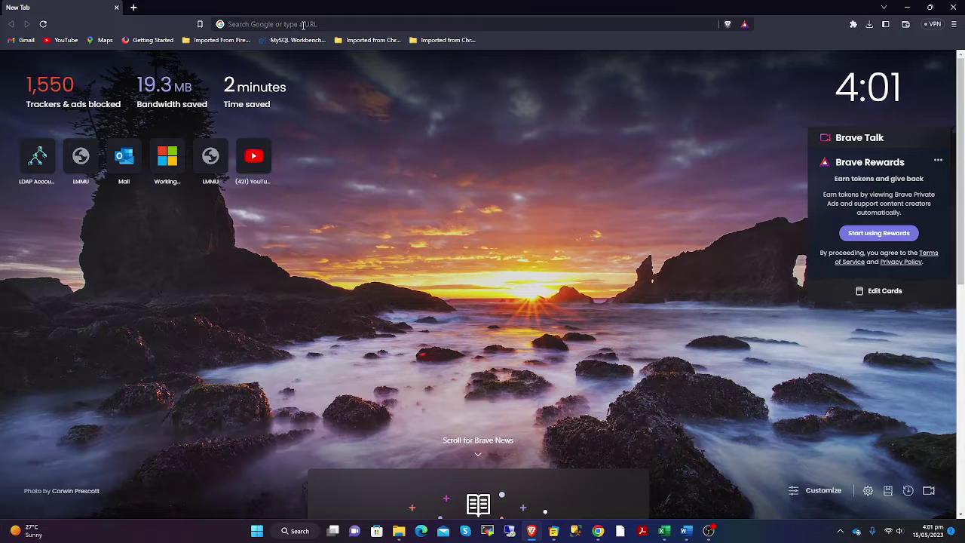
Search Google from Brave's address bar for 'eduroam cat', correcting the 'edroam' typo
click(303, 24)
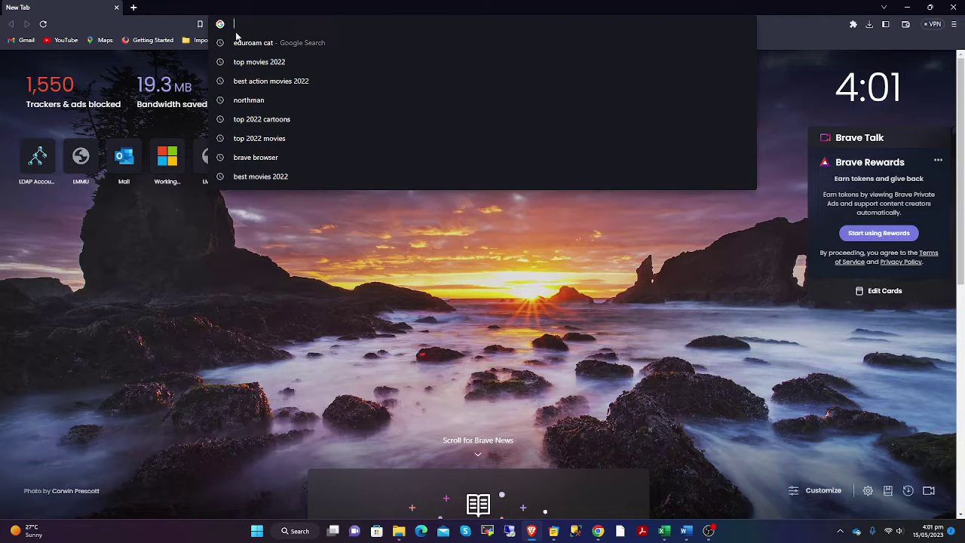
click(220, 232)
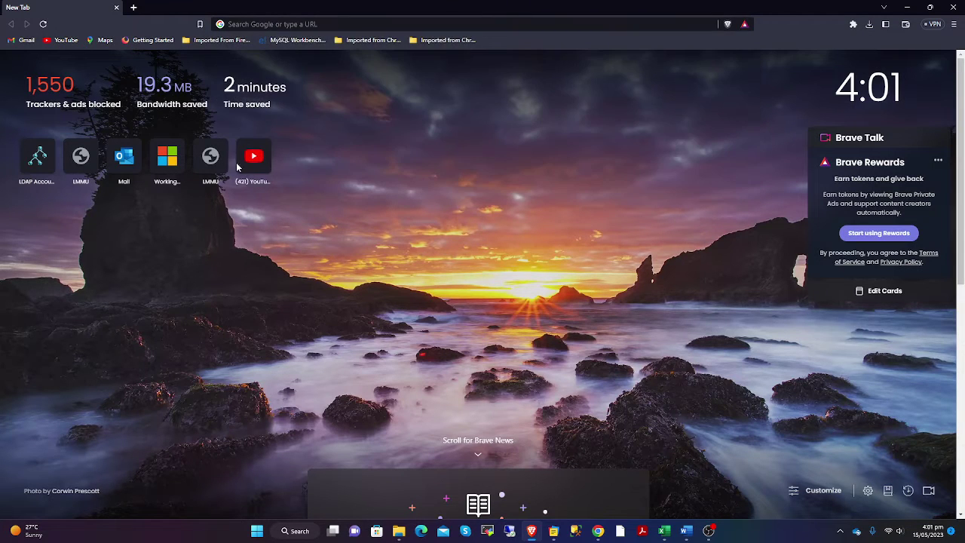
click(286, 24)
key(Escape)
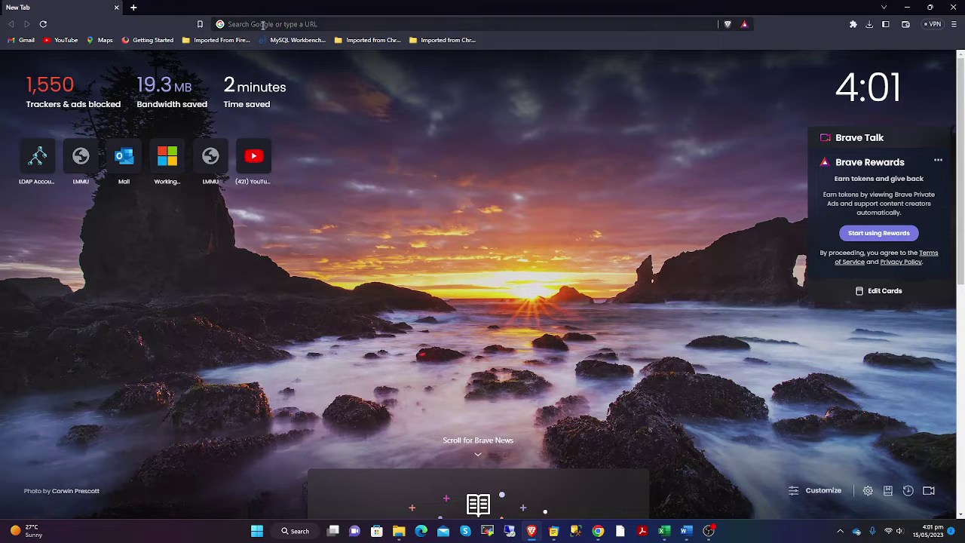
click(263, 25)
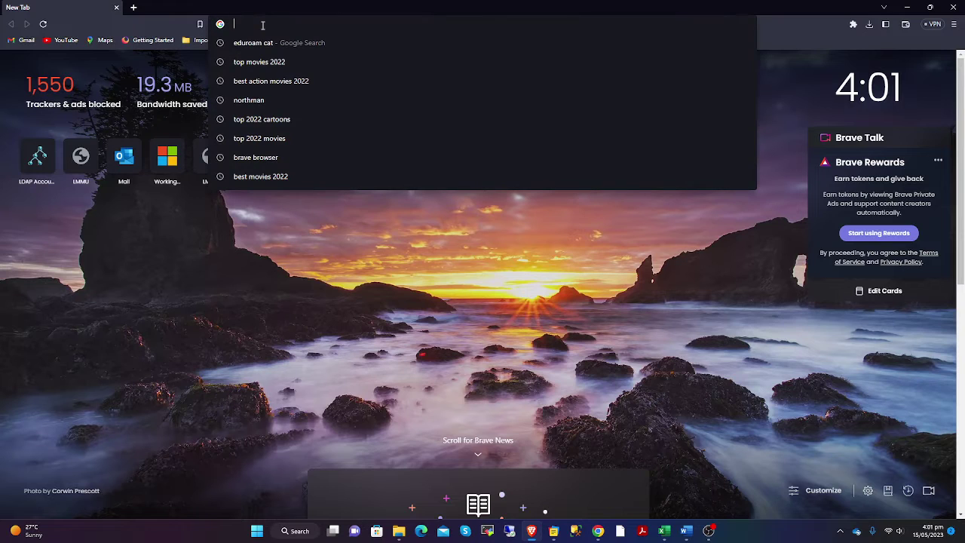
click(294, 204)
click(275, 23)
text(e)
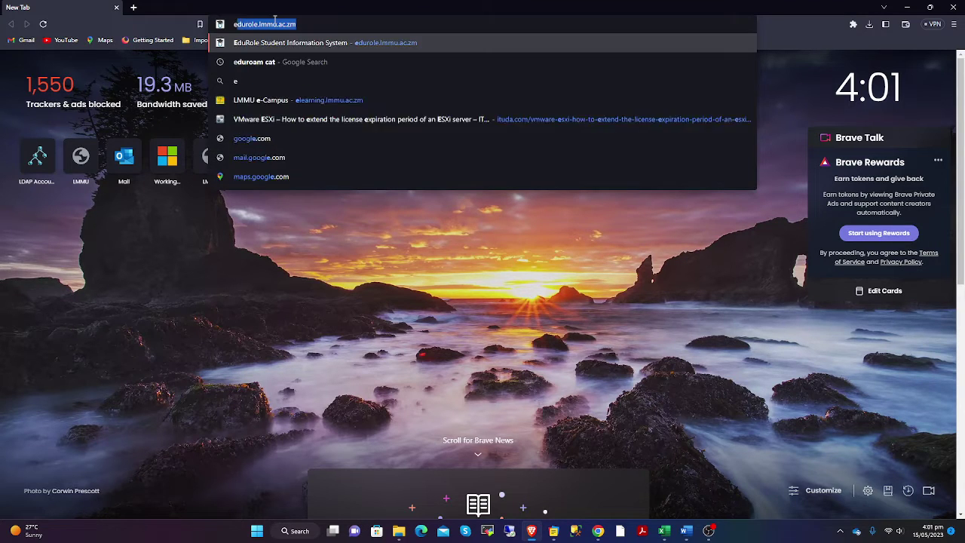
text(droam)
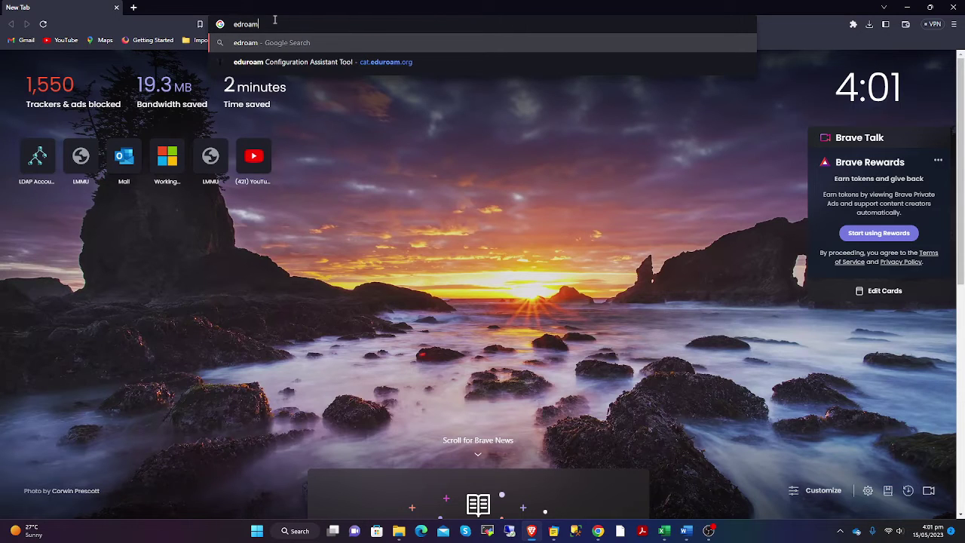
key(BackSpace)
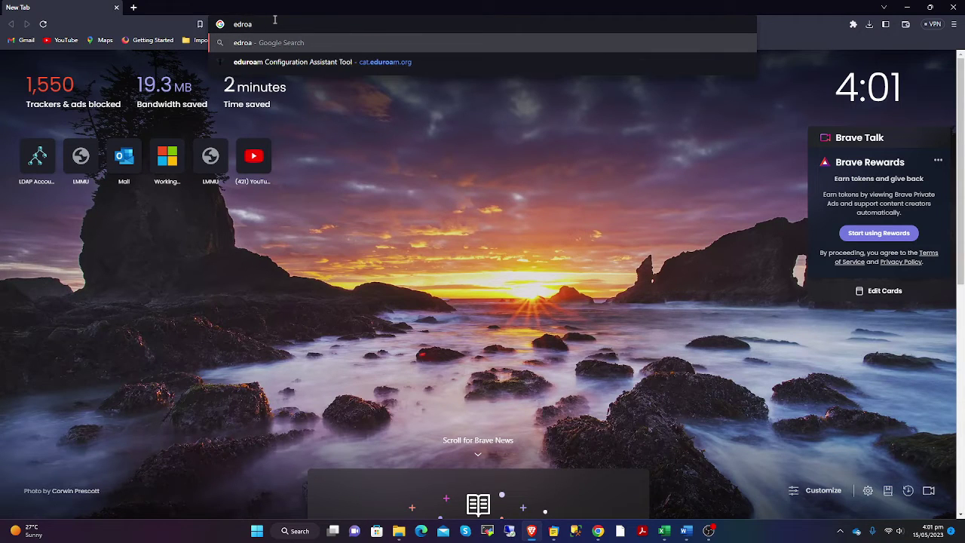
key(BackSpace)
key(BackSpace)
key(BackSpace)
text(uro)
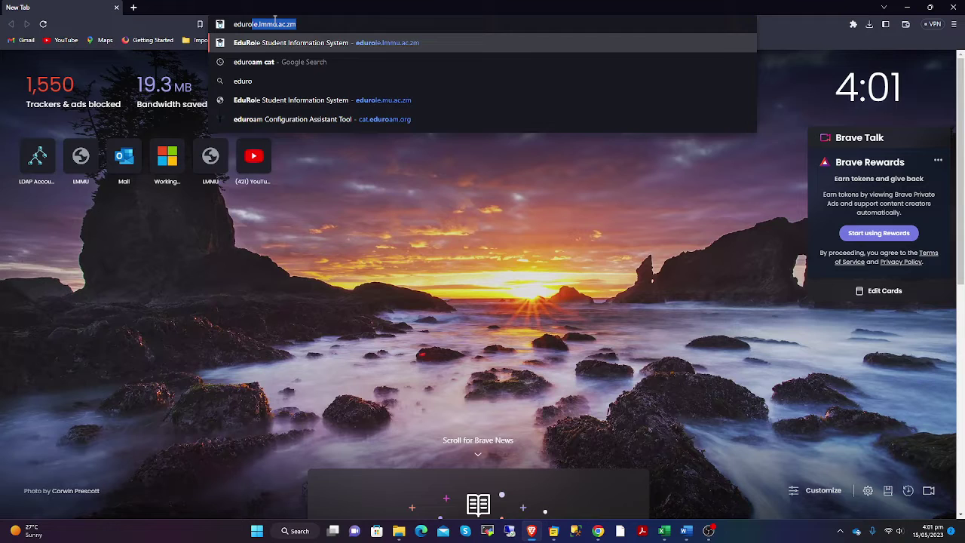
text(am cat)
key(Return)
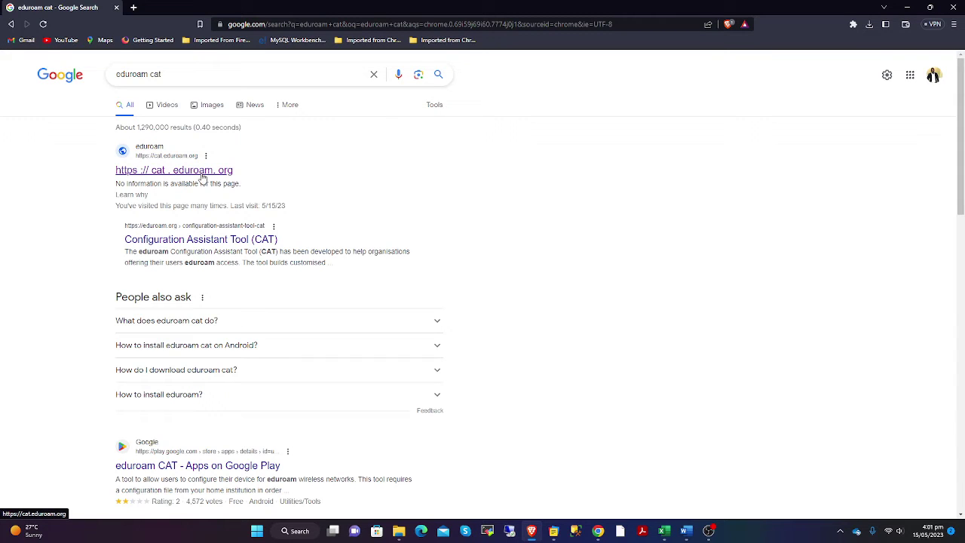
Open the cat.eduroam.org result and go to its installer download page listing organisations
click(202, 174)
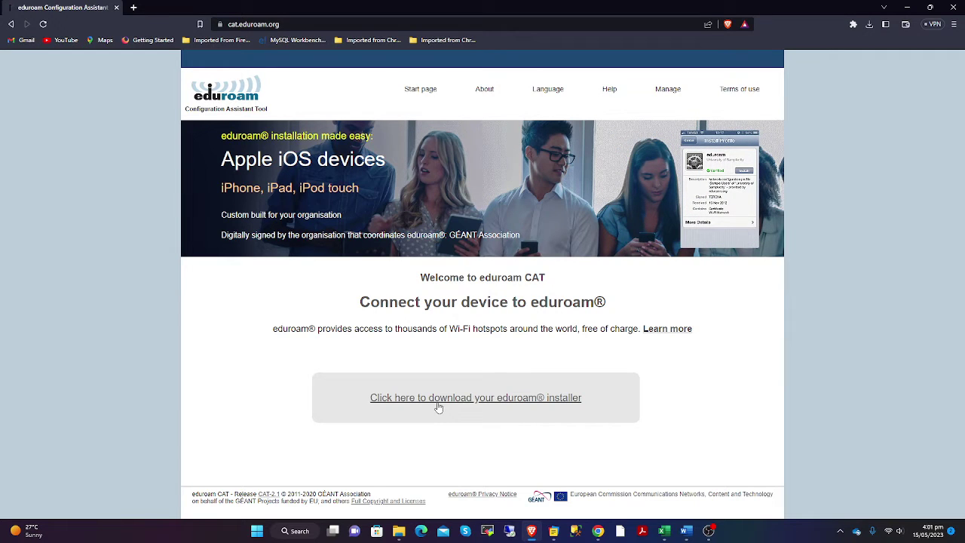
click(506, 400)
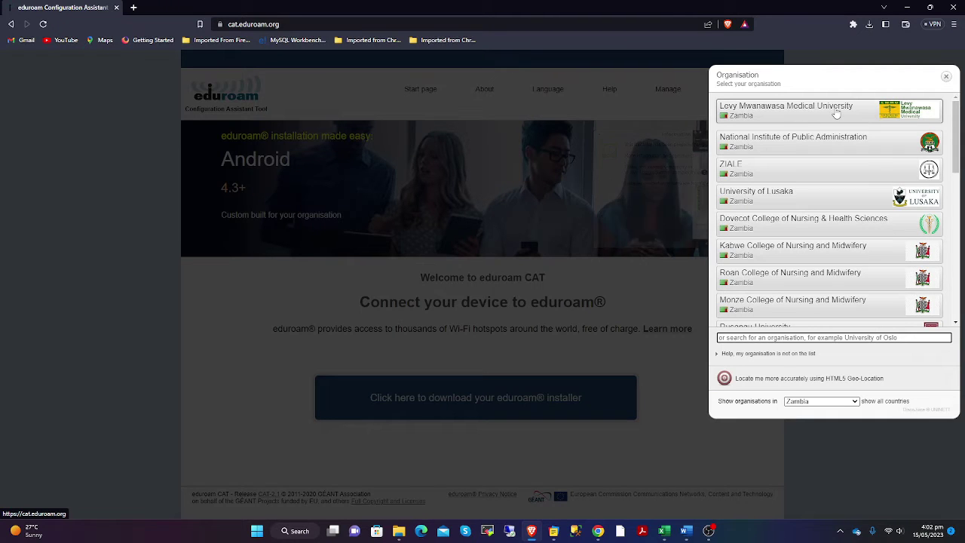
Select Levy Mwanawasa Medical University from the organisation list
click(798, 113)
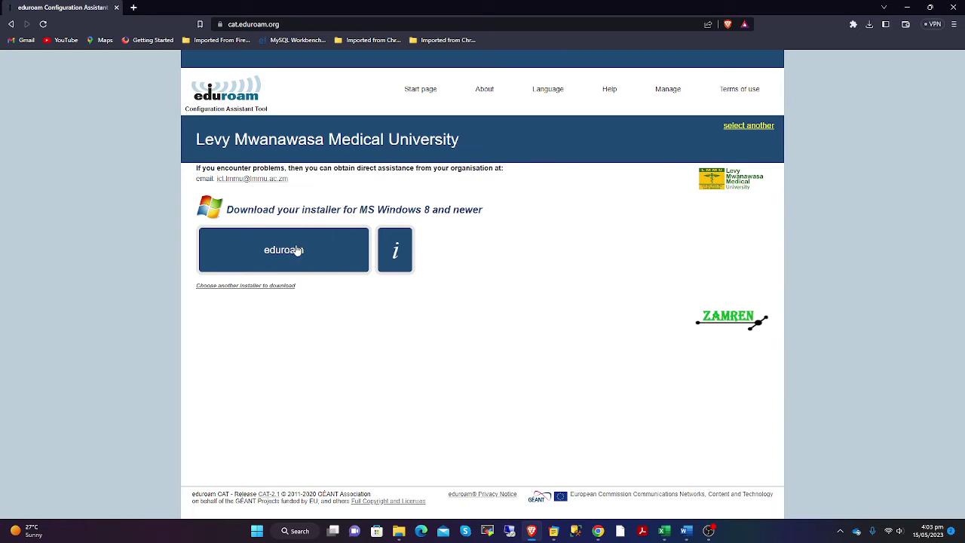
Download the eduroam installer and save it to the Desktop as eduroam-W10-LMMU.exe
click(340, 257)
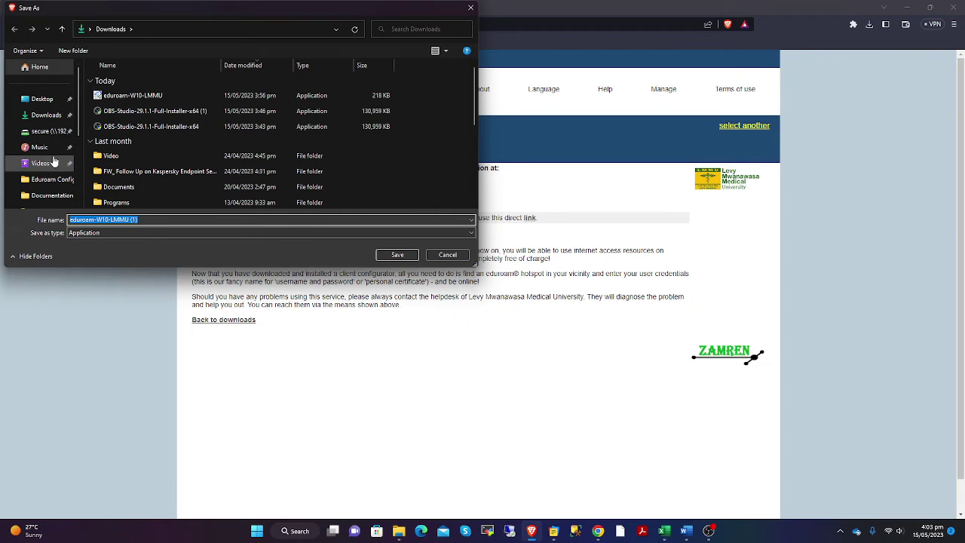
click(41, 101)
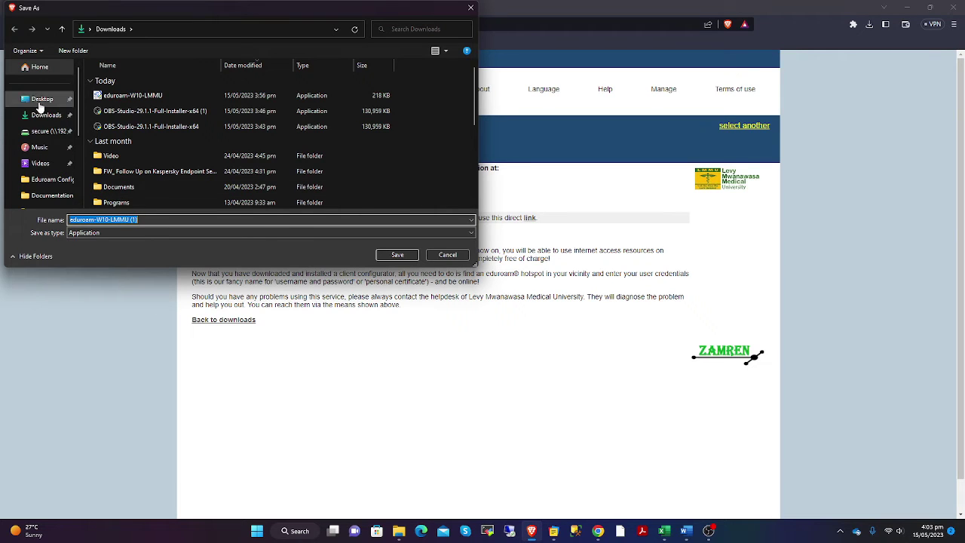
click(148, 219)
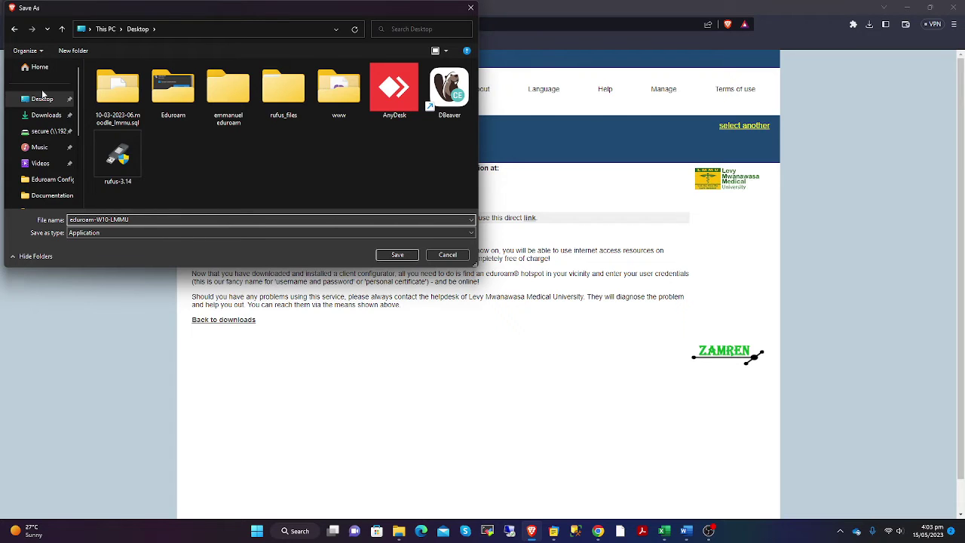
click(398, 255)
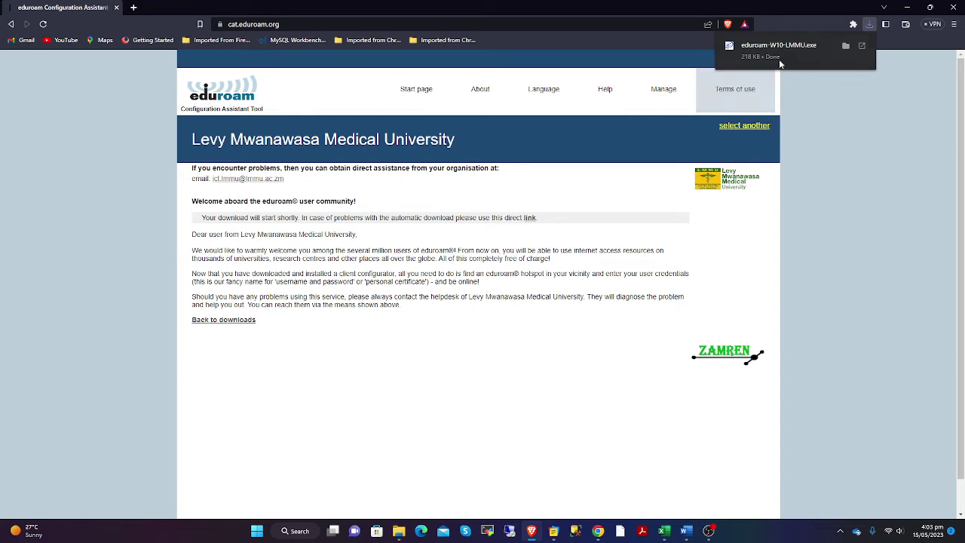
mouse_move(779, 49)
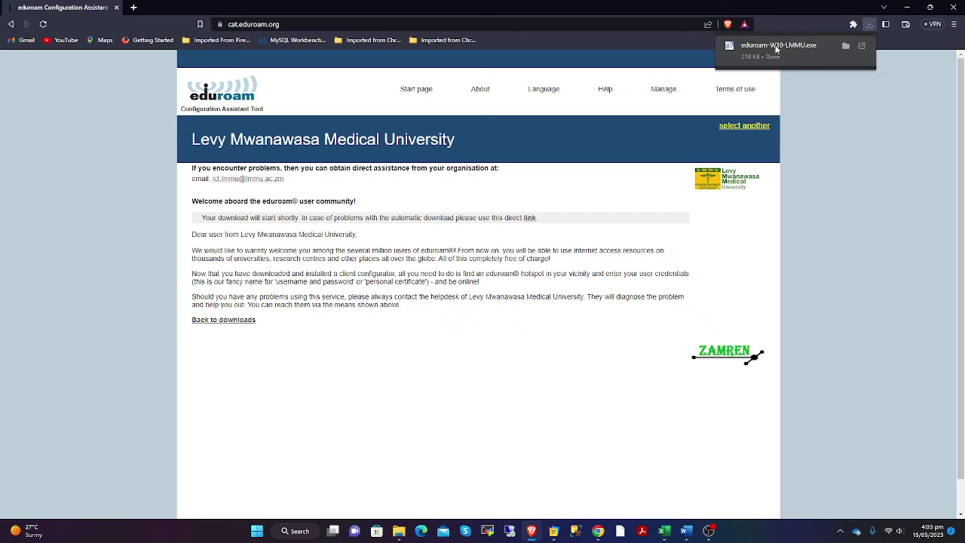
Run eduroam-W10-LMMU.exe, pass the welcome page and accept the university membership notice
click(776, 49)
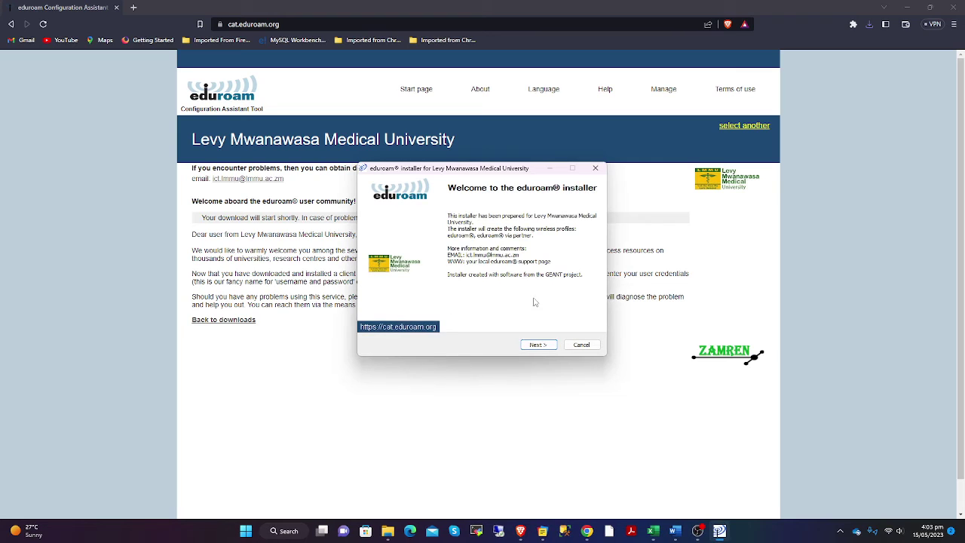
click(535, 344)
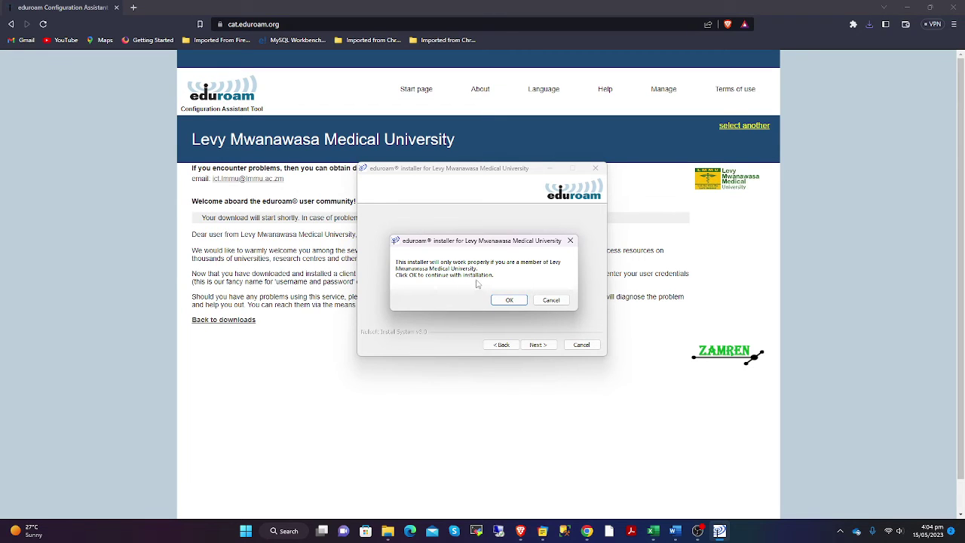
click(506, 301)
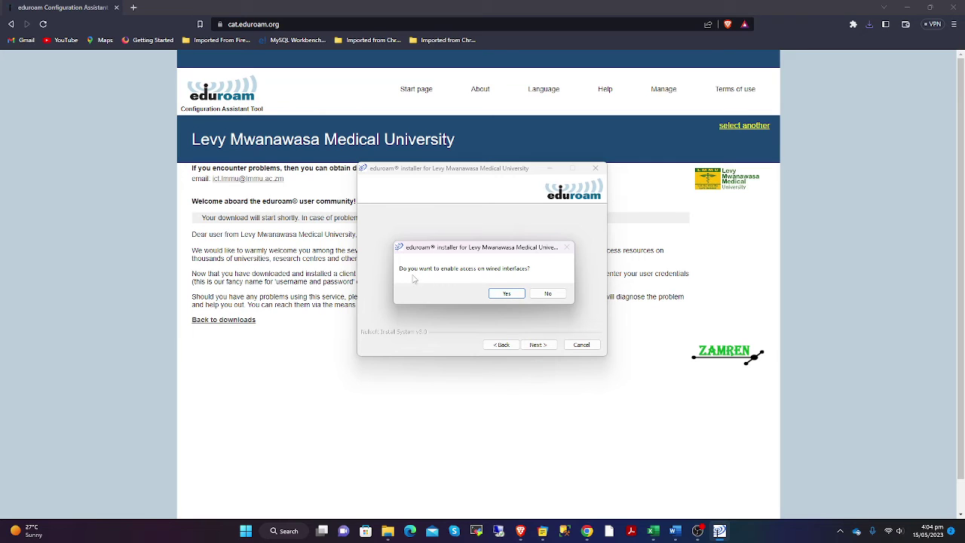
Enable wired-interface access, then enter the university username ending in .zm and the password twice
click(513, 291)
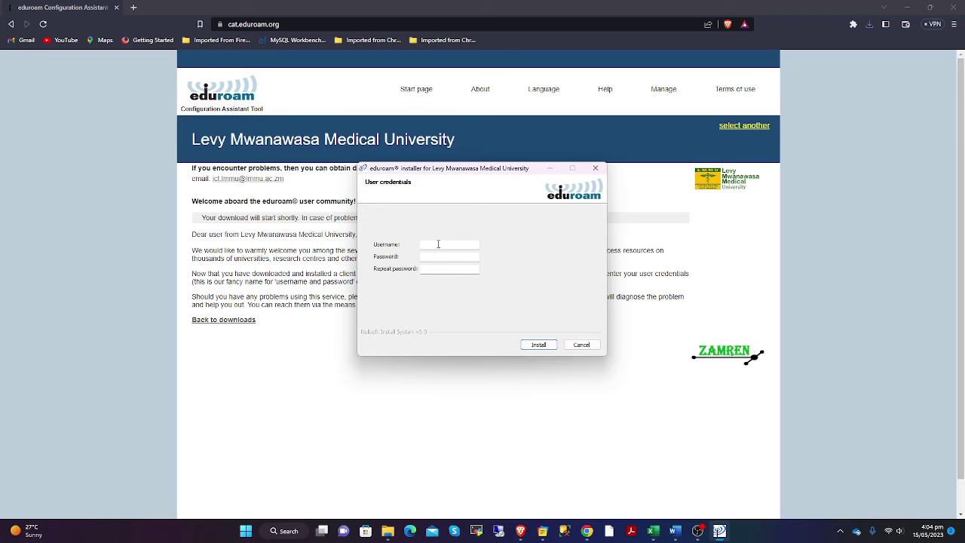
click(439, 244)
text(.zm)
click(424, 256)
click(436, 269)
double_click(444, 245)
click(446, 245)
Install the eduroam profiles, then finish and close the installer
click(538, 345)
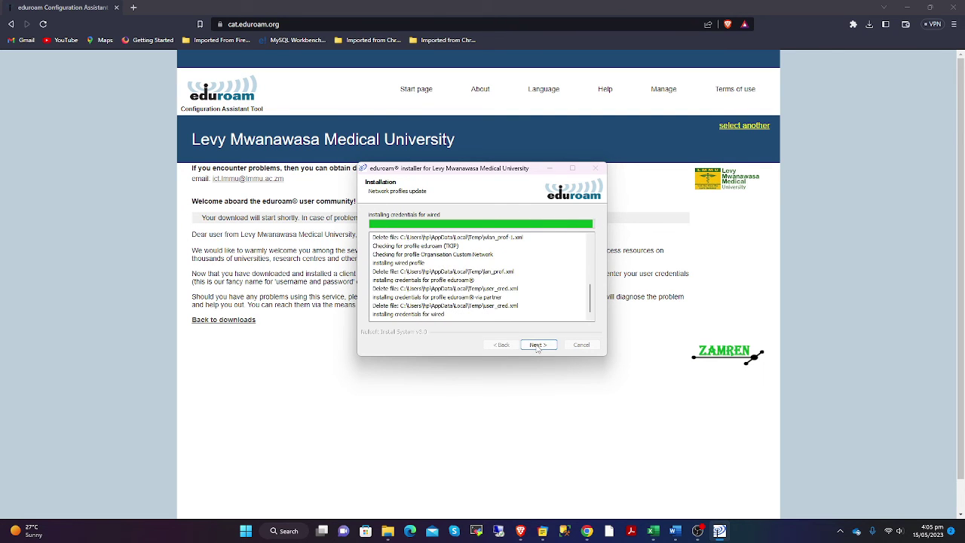
click(537, 345)
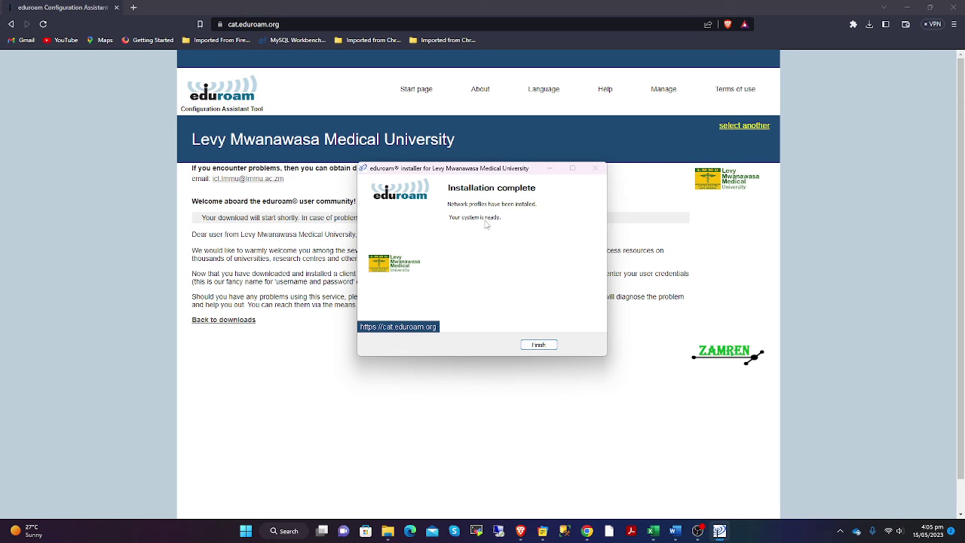
click(537, 347)
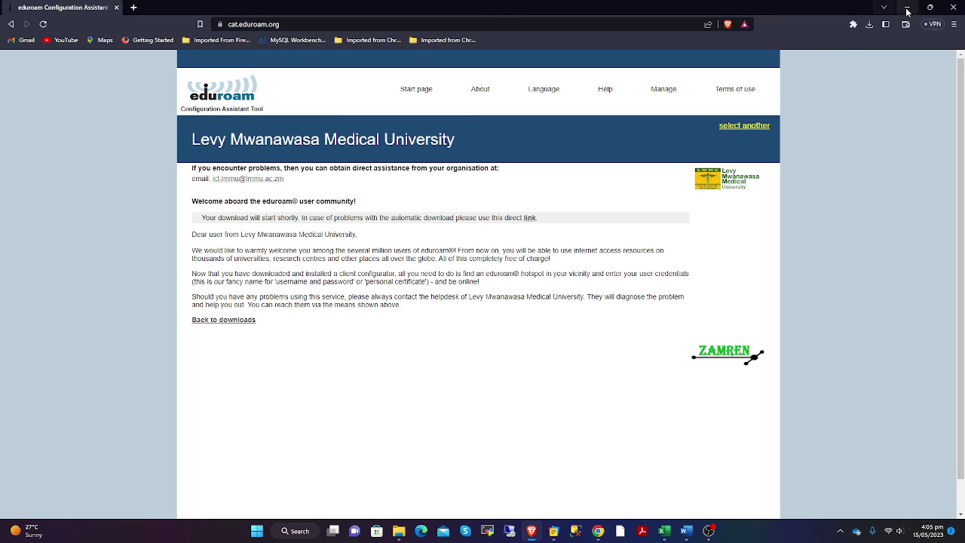
Minimise the open windows and connect to eduroam from the taskbar's Wi-Fi list
click(908, 12)
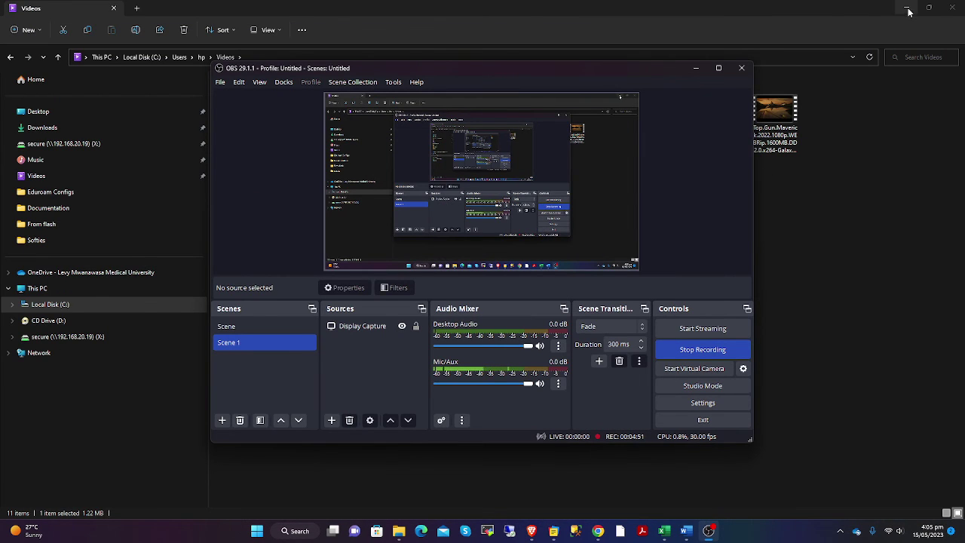
click(908, 11)
click(696, 67)
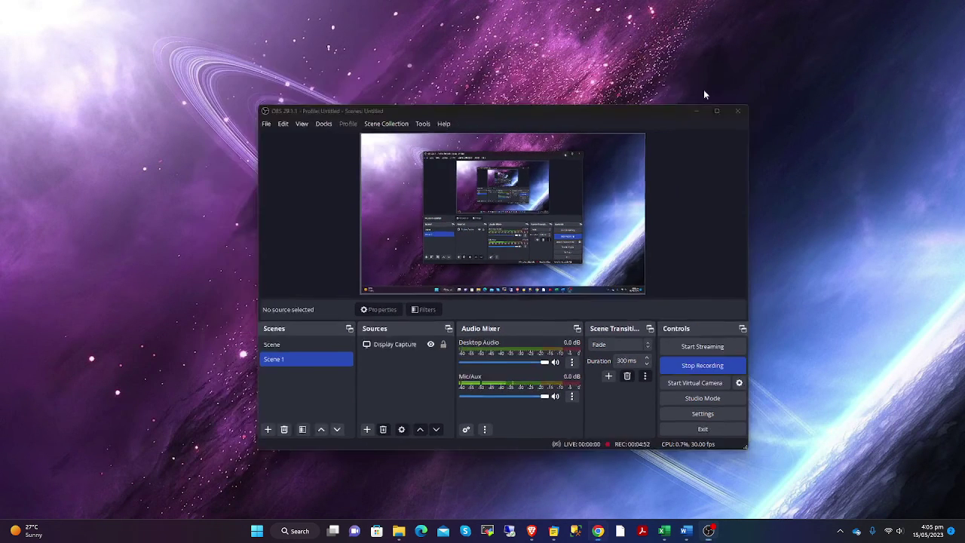
click(893, 531)
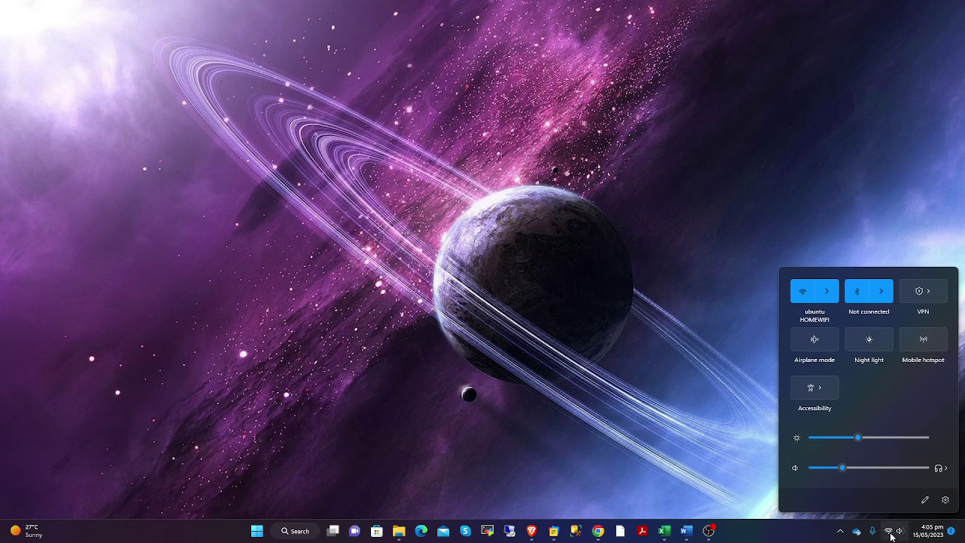
click(826, 294)
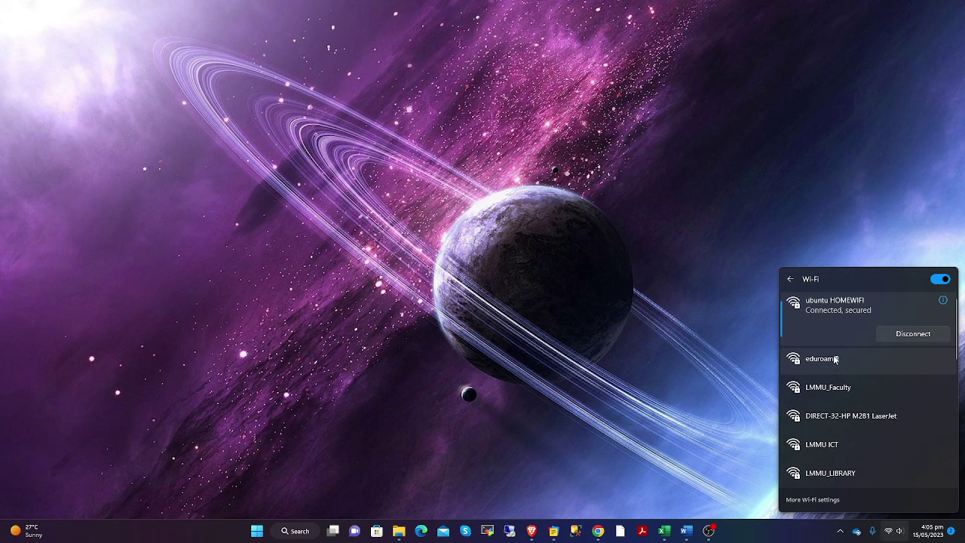
click(832, 362)
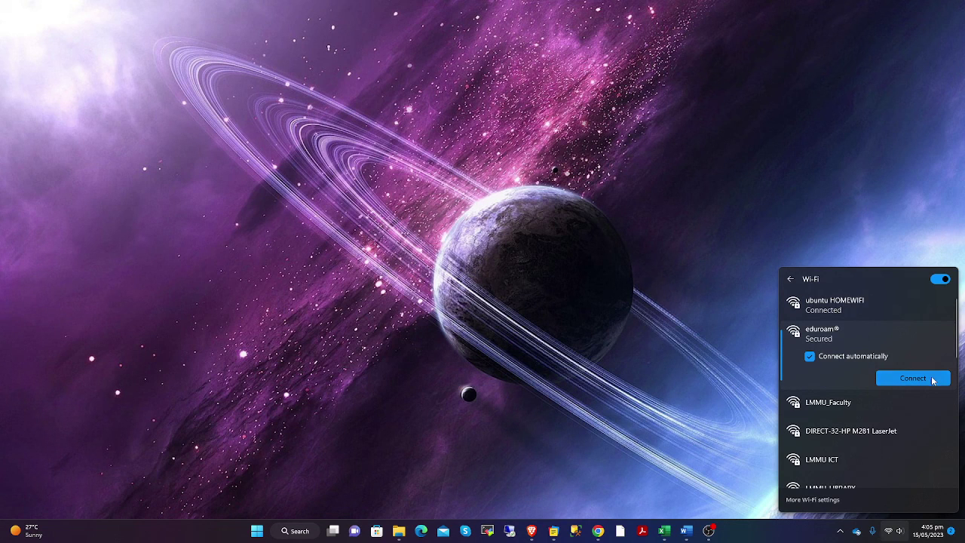
click(913, 379)
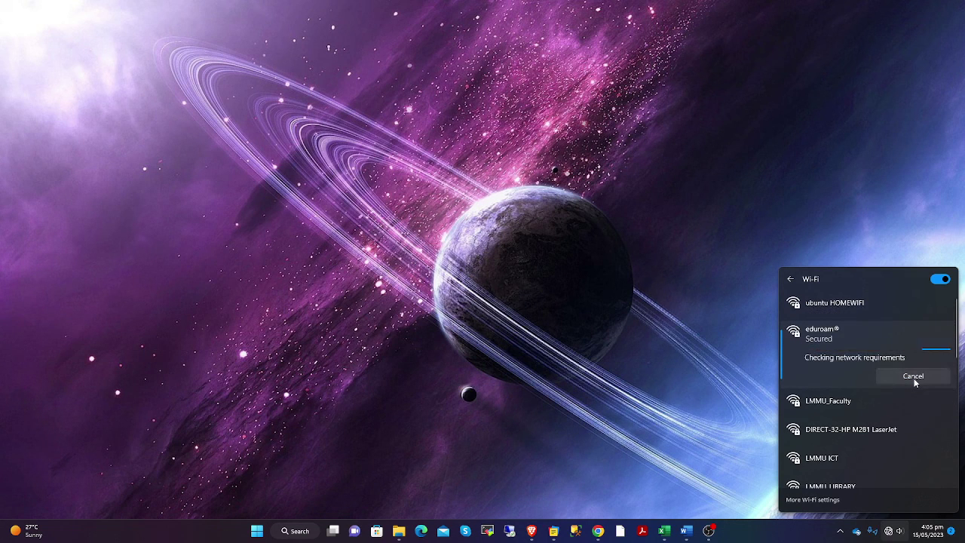